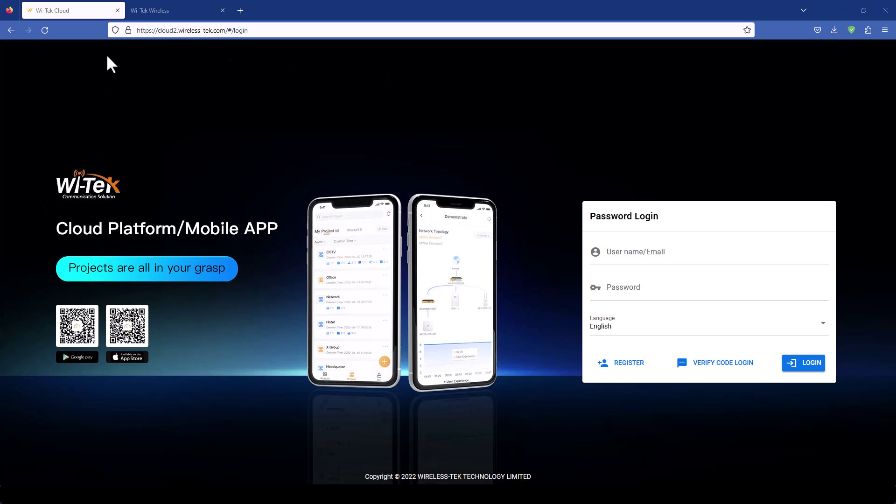
# - Log in to the Wi-Tek cloud platform with the account's user name and password
pyautogui.moveTo(158, 30); pyautogui.dragTo(228, 30)
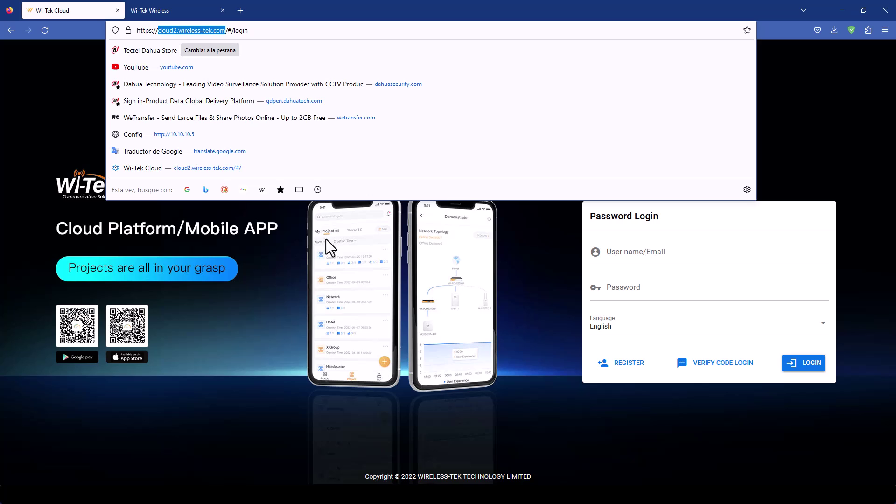
pyautogui.click(407, 263)
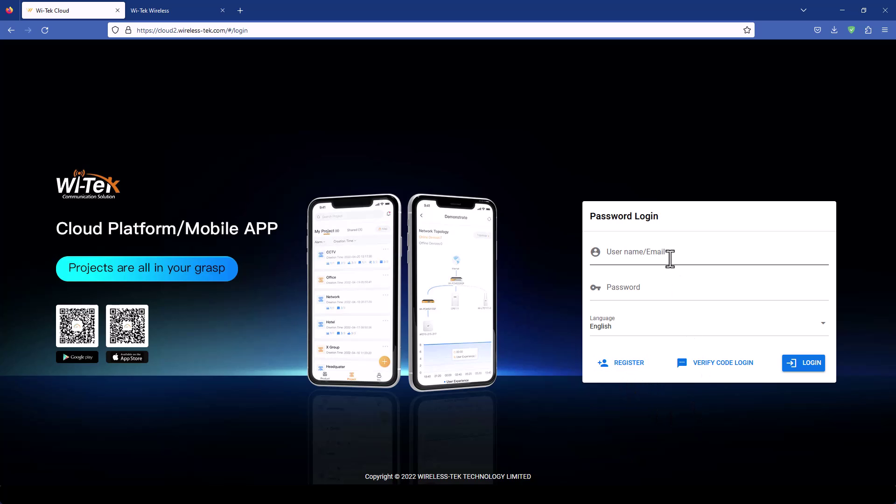
pyautogui.click(670, 258)
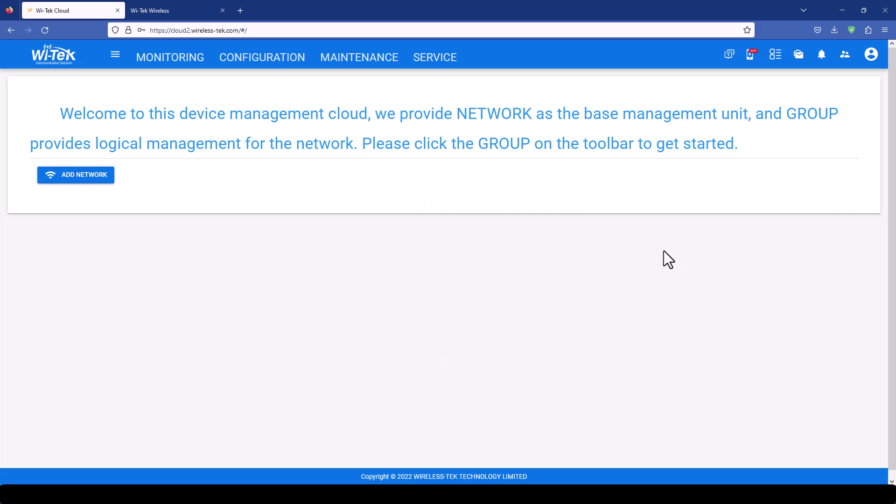
# - Start adding a network named Prueba and replace its WEB admin password with a new one
pyautogui.click(67, 182)
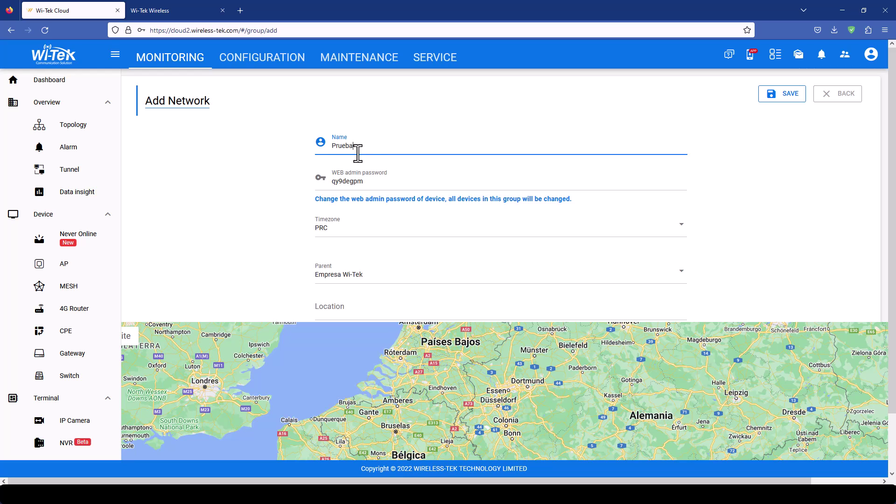
pyautogui.moveTo(377, 178); pyautogui.dragTo(334, 182)
pyautogui.click(332, 182)
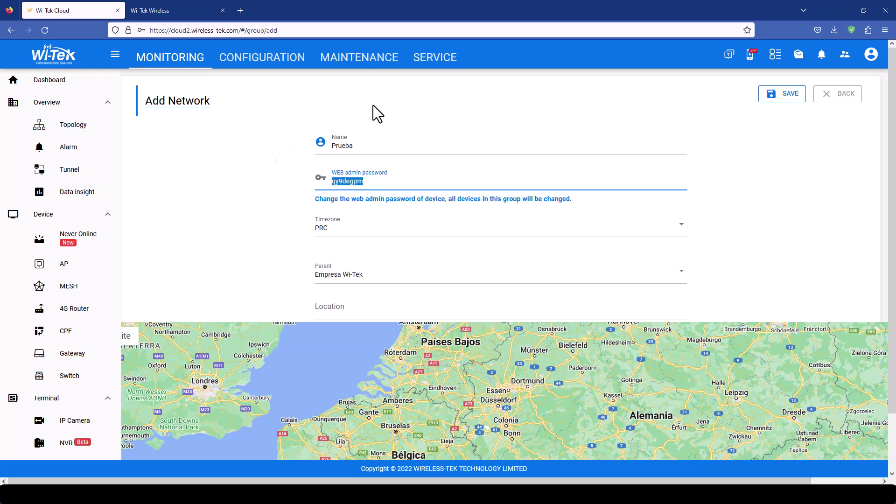
pyautogui.click(369, 183)
pyautogui.moveTo(364, 182); pyautogui.dragTo(335, 180)
pyautogui.press('BackSpace')
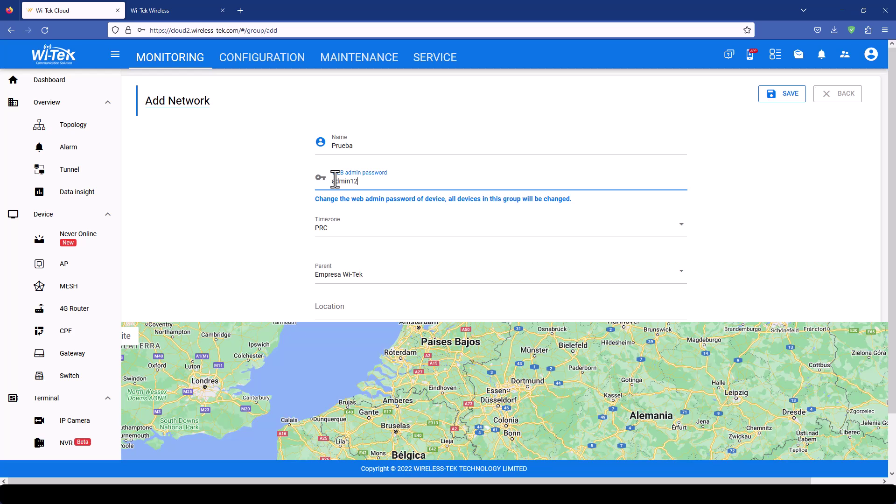
pyautogui.moveTo(378, 183); pyautogui.dragTo(323, 208)
# - Set the network's timezone to (UTC-06:00) Central Time (US & Canada)
pyautogui.click(345, 231)
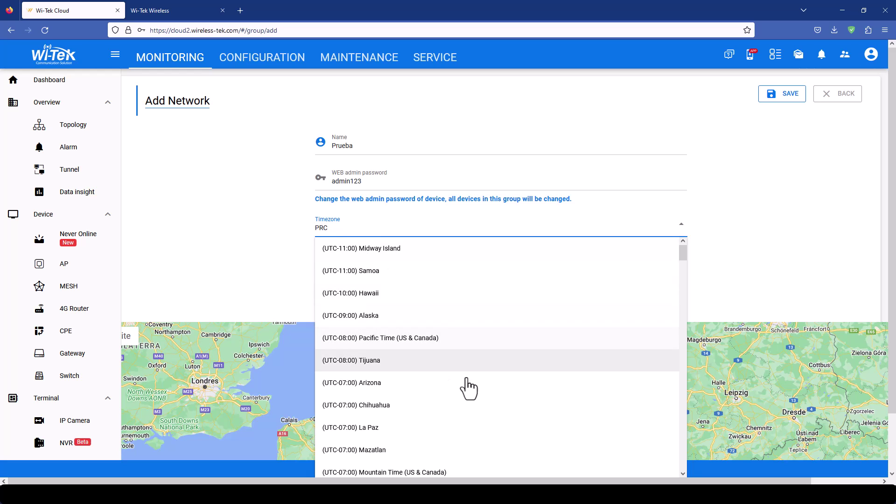
pyautogui.scroll(-4, 457, 355)
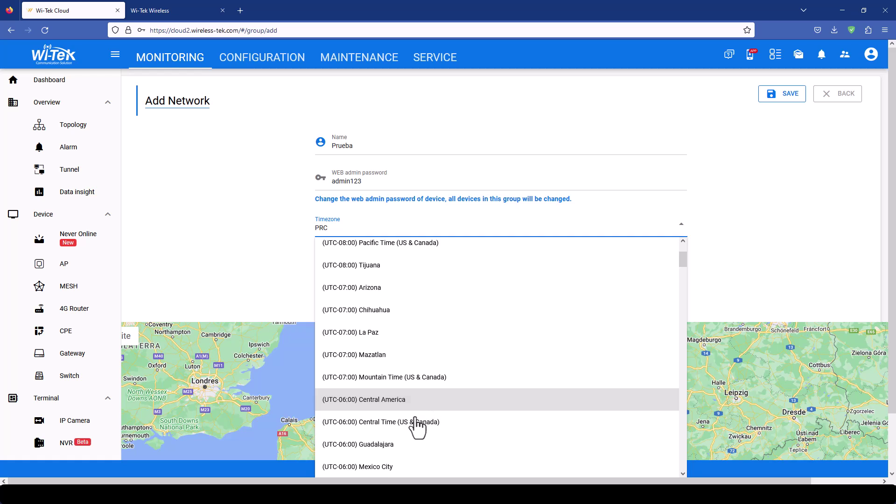
pyautogui.click(413, 424)
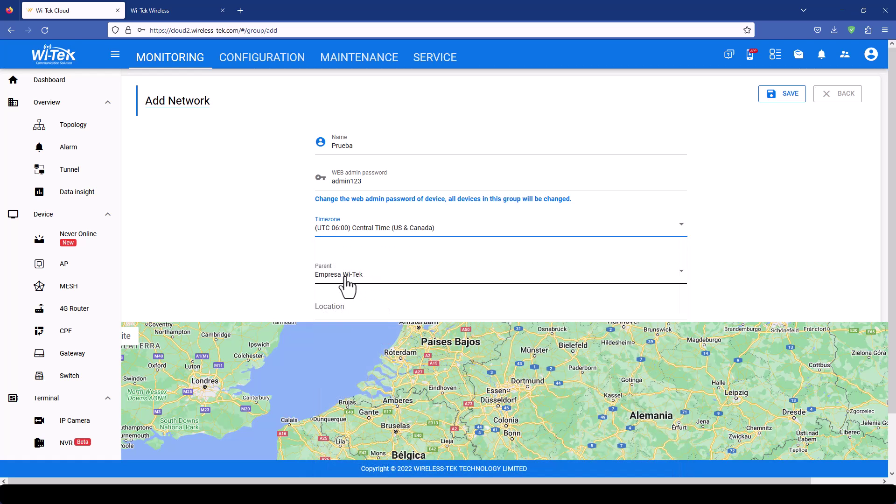
# - Set the network's location to Estadio Nacional de Costa Rica in Nunciatura, San José, check it on the map, and save the network
pyautogui.click(369, 313)
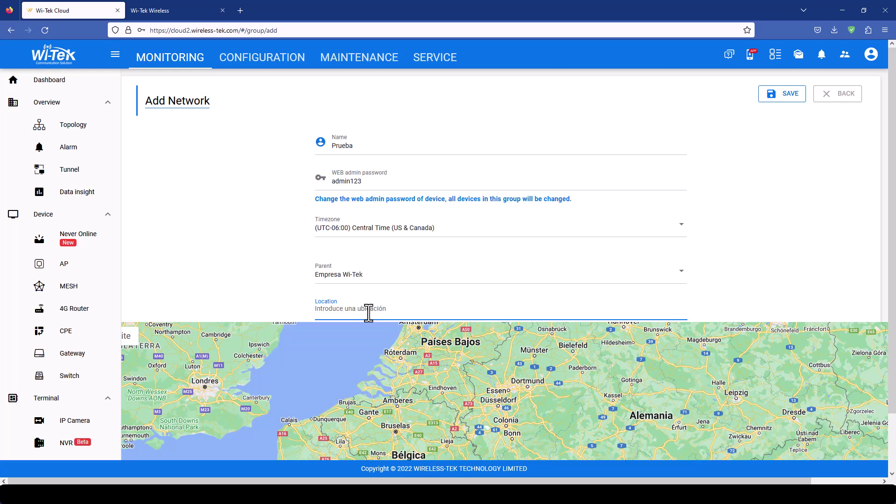
pyautogui.write('estad')
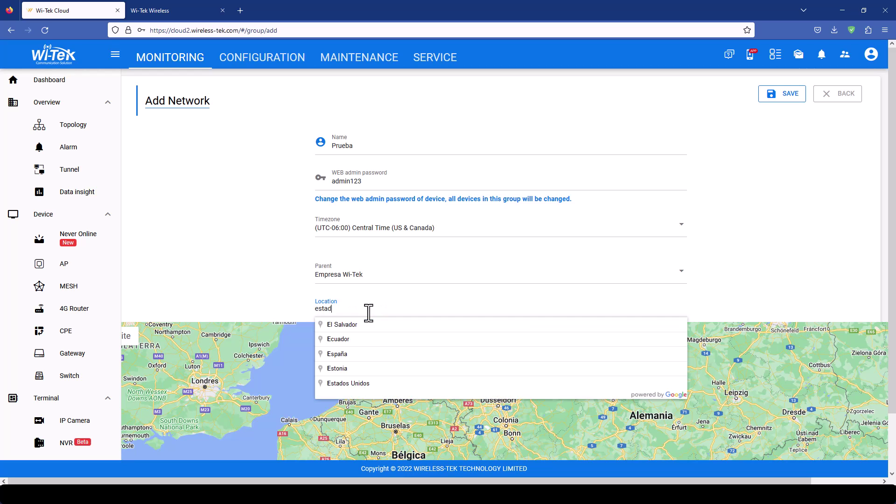
pyautogui.write('io nacional de costa')
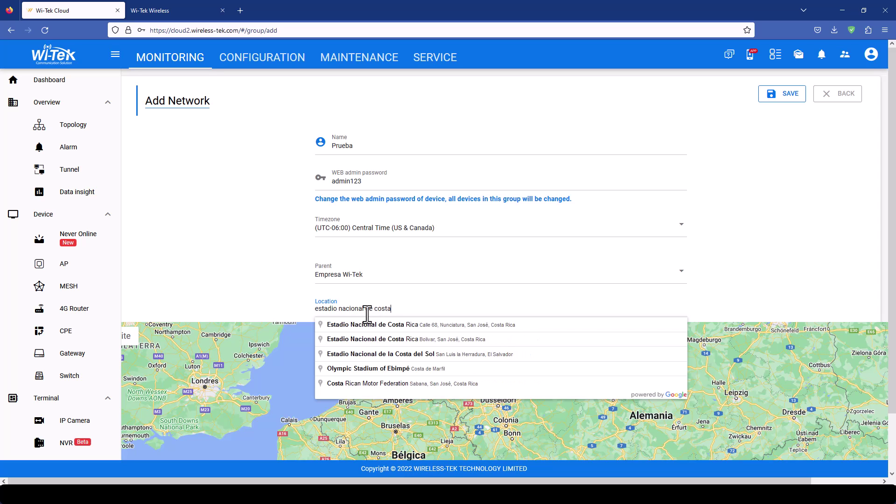
pyautogui.click(370, 326)
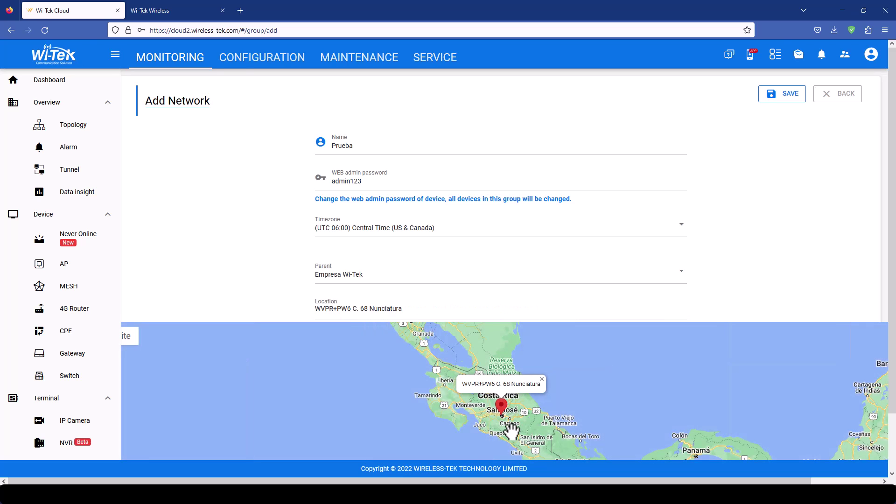
pyautogui.scroll(1, 508, 426)
pyautogui.scroll(2, 508, 427)
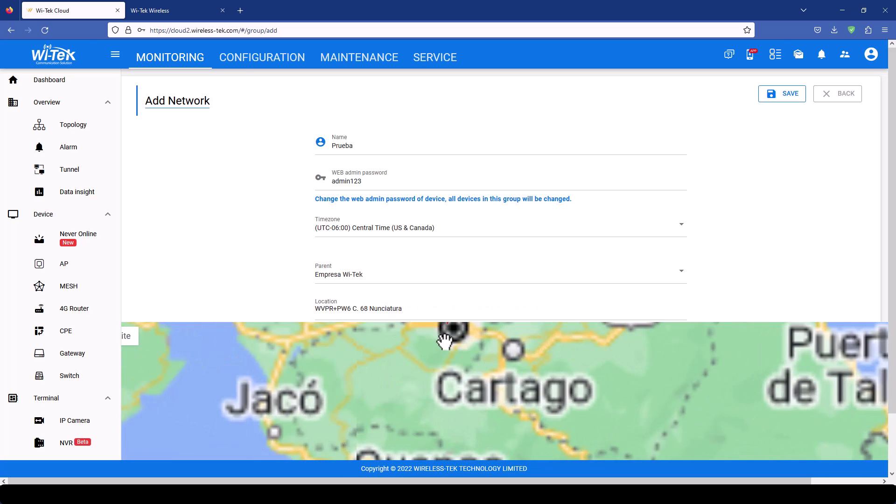
pyautogui.moveTo(451, 362); pyautogui.dragTo(457, 413)
pyautogui.scroll(5, 460, 370)
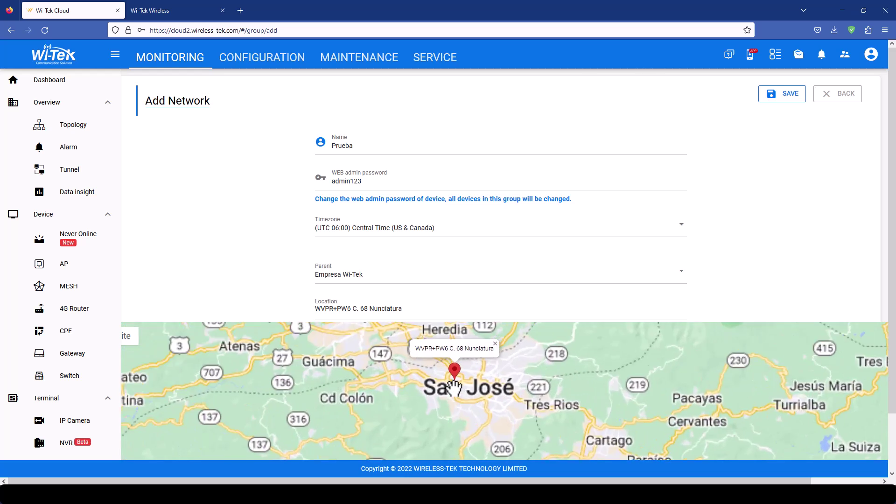
pyautogui.moveTo(465, 361); pyautogui.dragTo(457, 379)
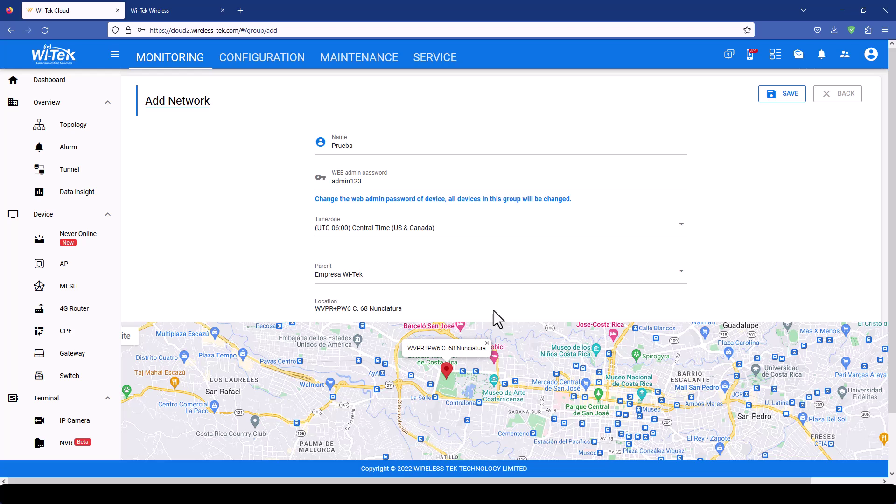
pyautogui.click(784, 99)
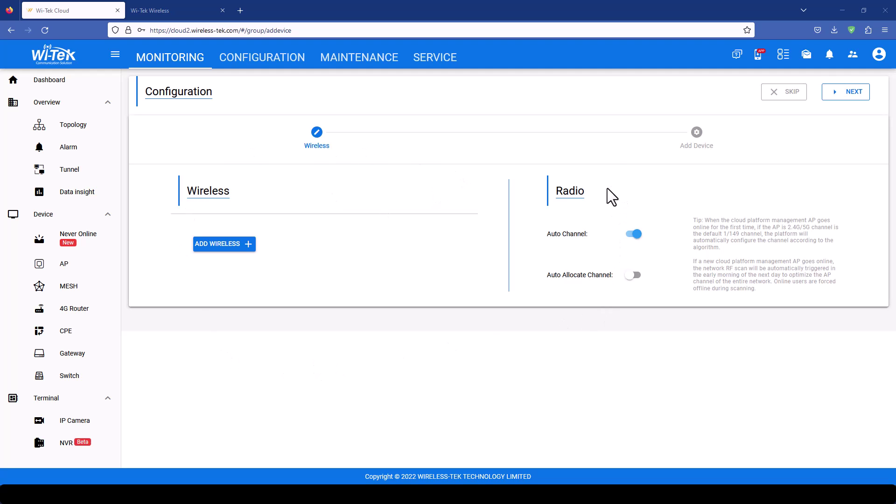
# - Continue without adding a wireless network, then add the CPE through Scan Device using the serial number copied from its own web page
pyautogui.click(845, 93)
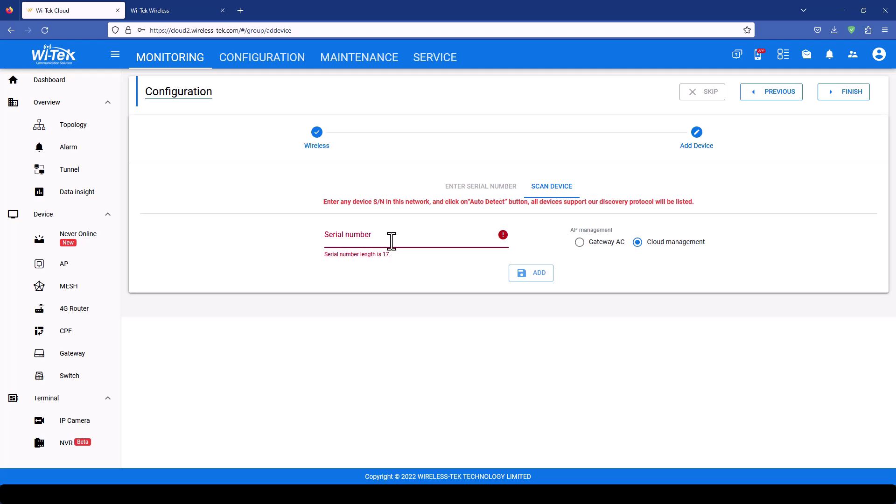
pyautogui.click(843, 9)
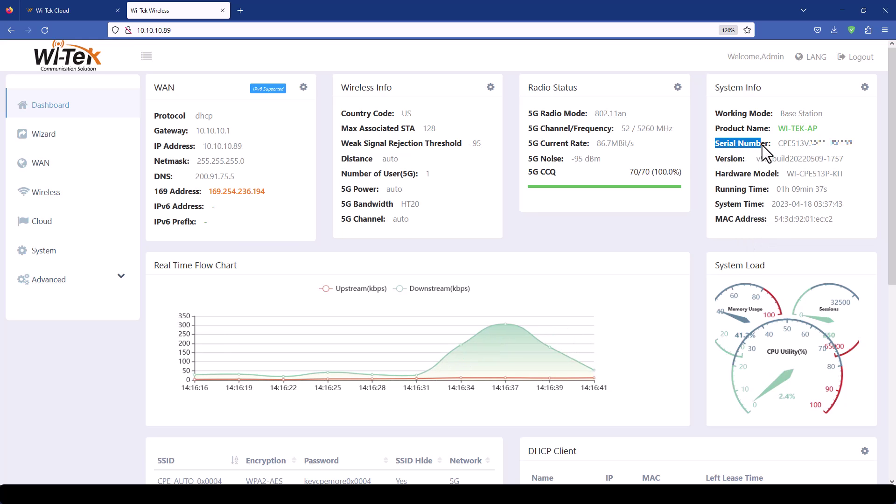
pyautogui.moveTo(779, 143); pyautogui.dragTo(858, 142)
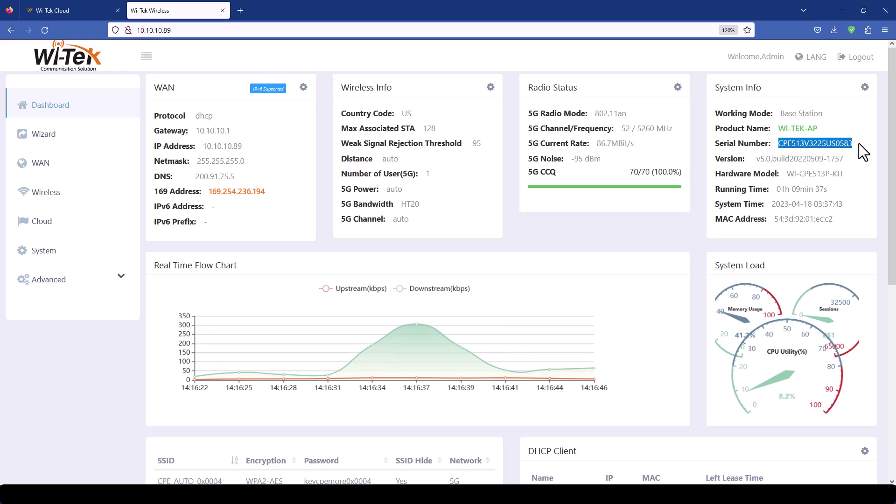
pyautogui.click(83, 13)
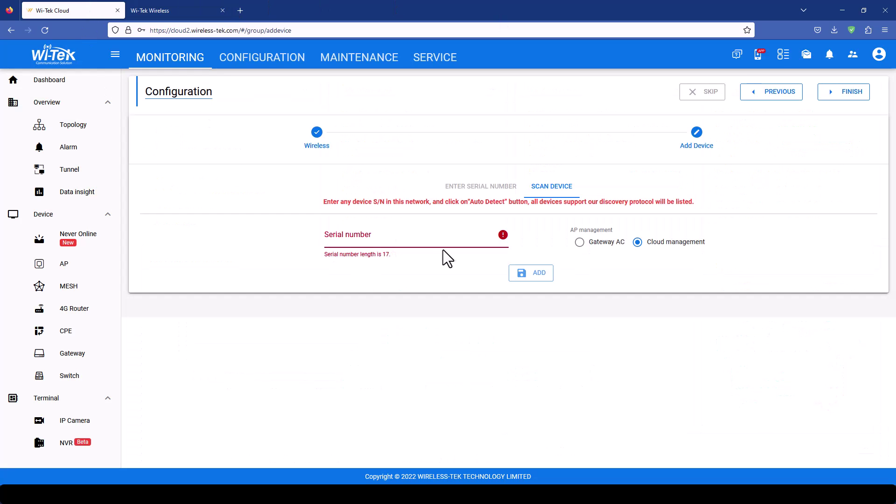
pyautogui.click(376, 239)
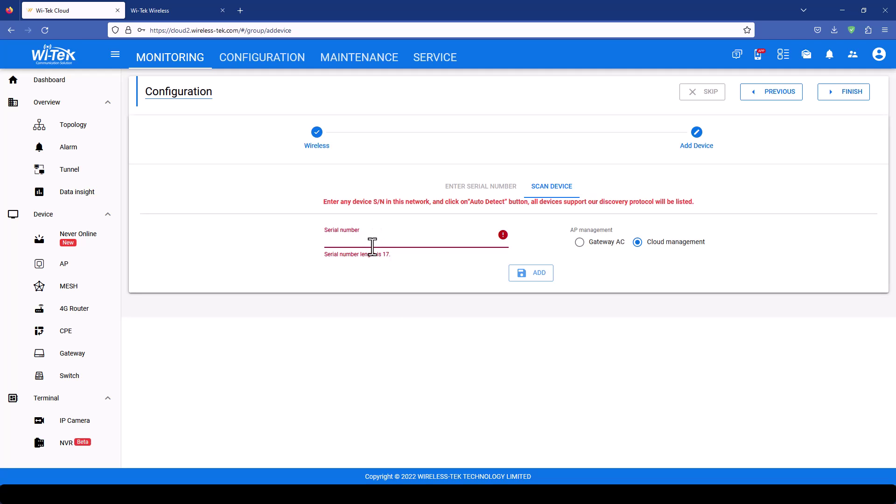
pyautogui.hotkey('ctrl', 'v')
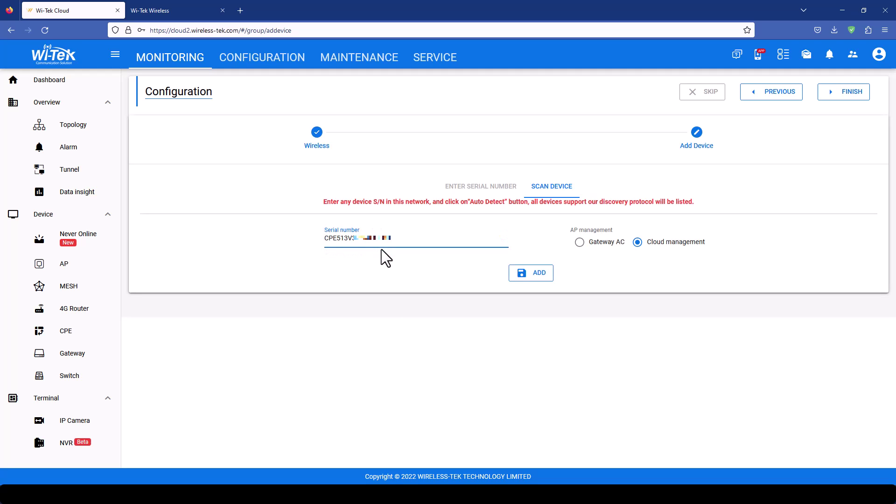
pyautogui.click(532, 276)
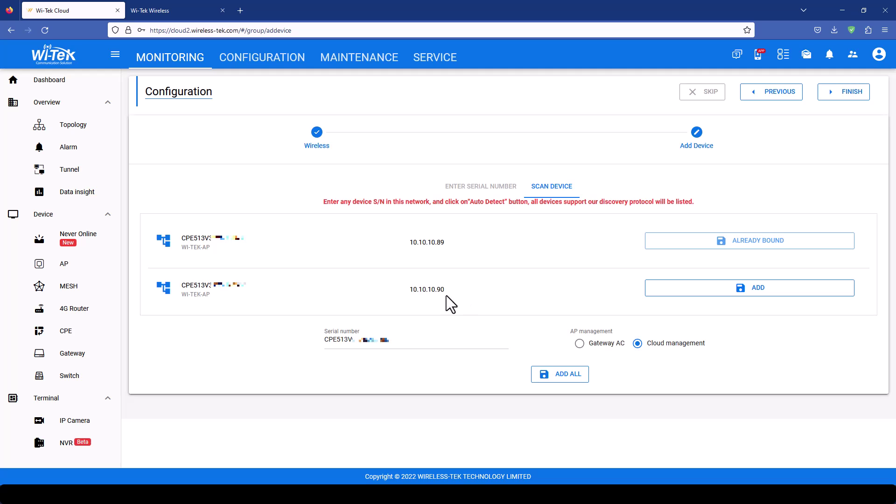
# - Add the discovered device at 10.10.10.90 and finish the network configuration
pyautogui.click(485, 293)
pyautogui.click(733, 288)
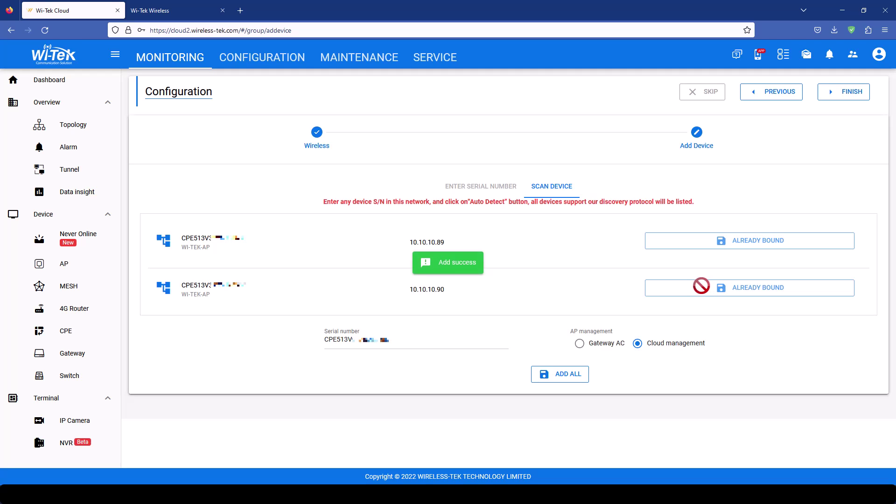
pyautogui.click(838, 94)
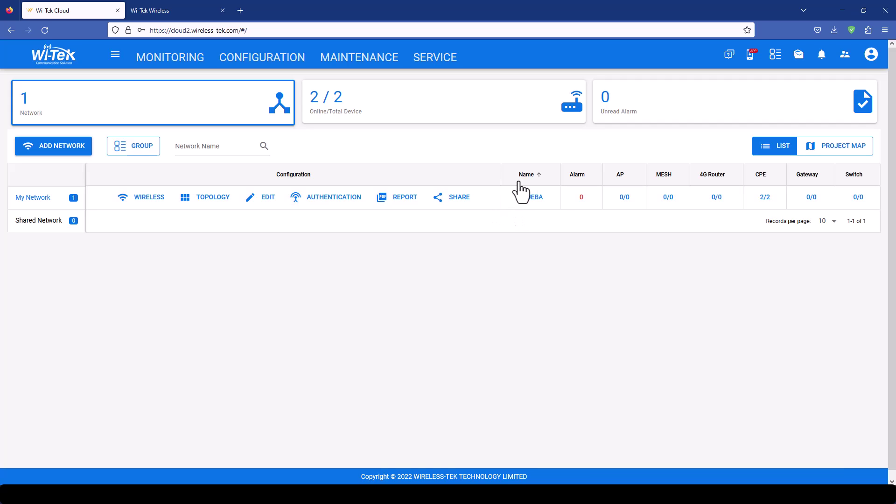
# - From the Prueba network's CPE list, create an EWEB link for the device at 10.10.10.89 using the America [New York] server
pyautogui.click(765, 200)
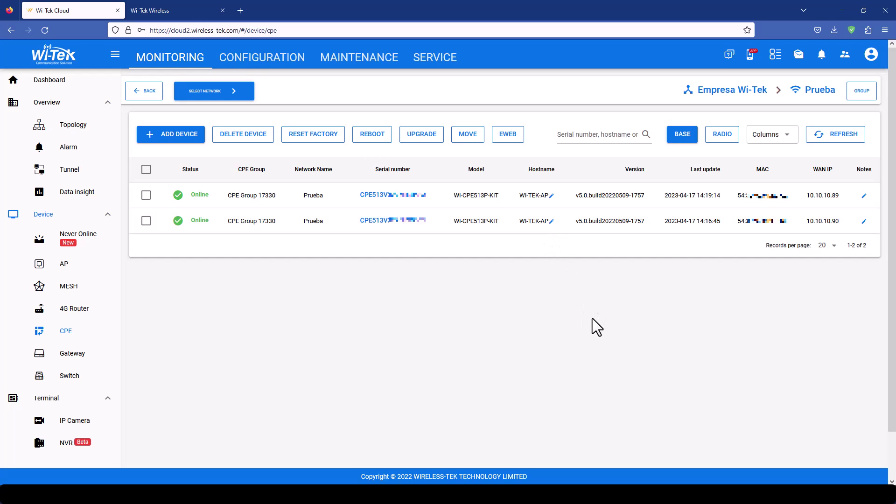
pyautogui.click(148, 196)
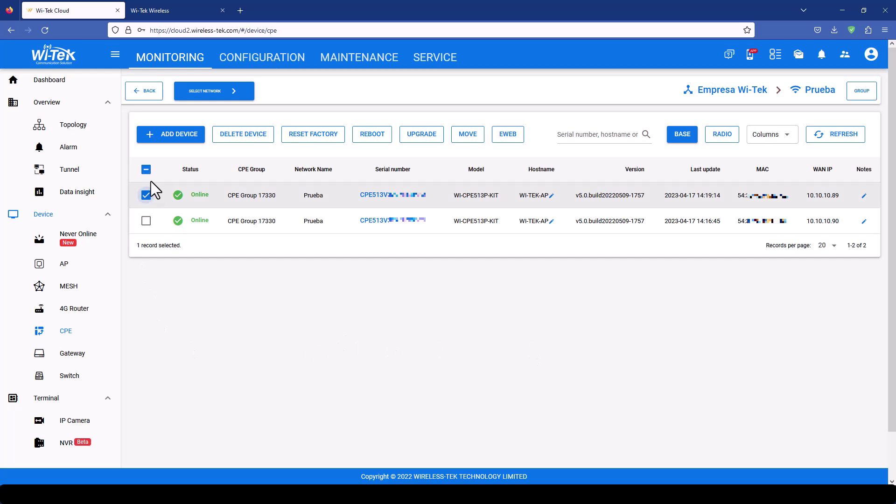
pyautogui.click(511, 137)
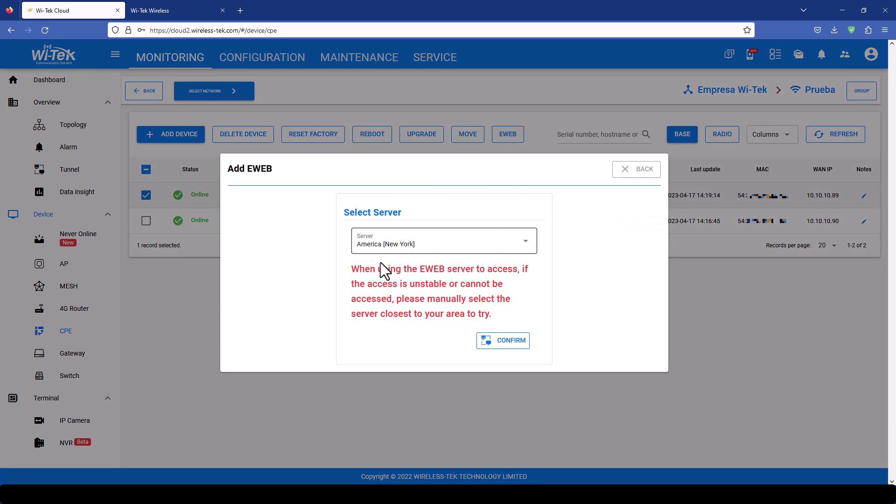
pyautogui.click(523, 239)
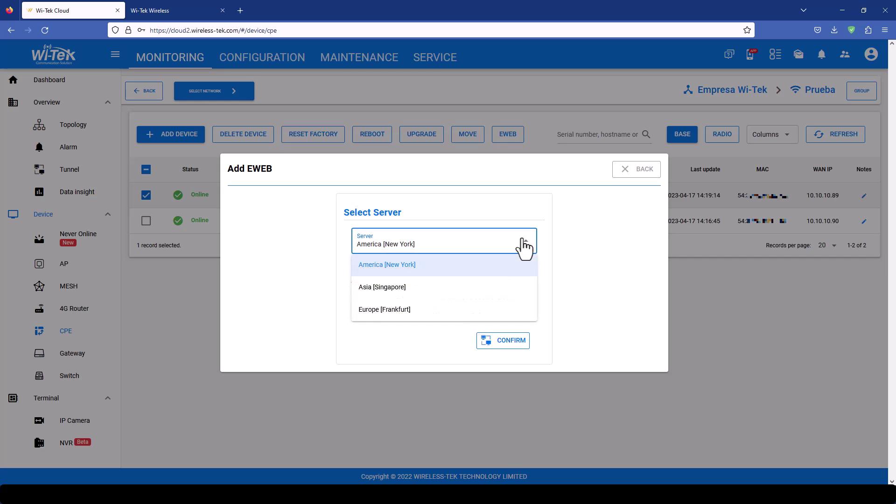
pyautogui.click(392, 270)
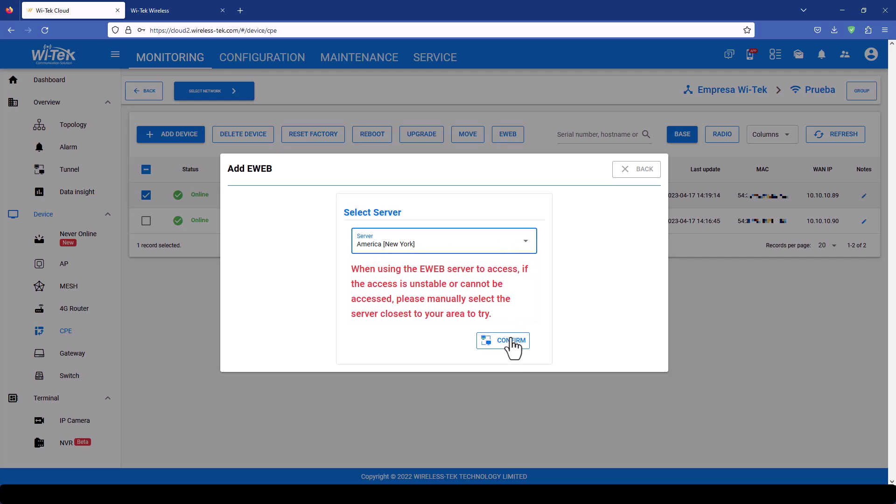
pyautogui.click(512, 348)
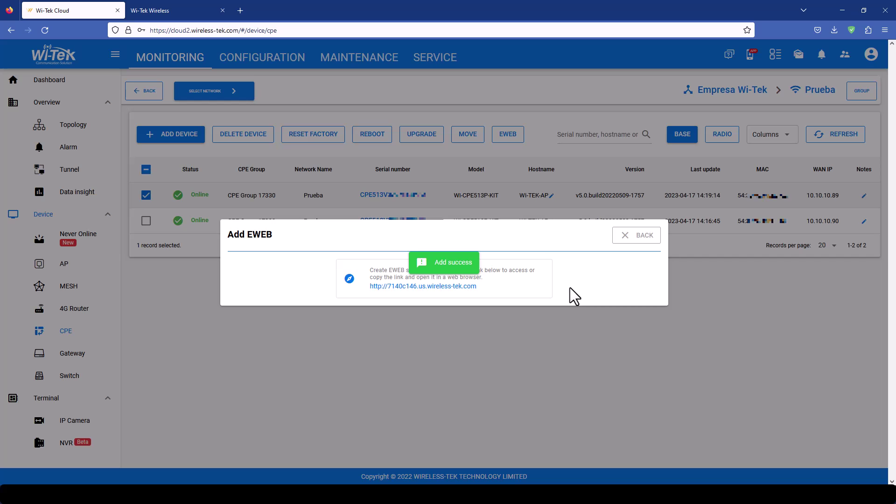
# - Open the created EWEB link and log in to the CPE's web interface with the administrator password
pyautogui.click(434, 288)
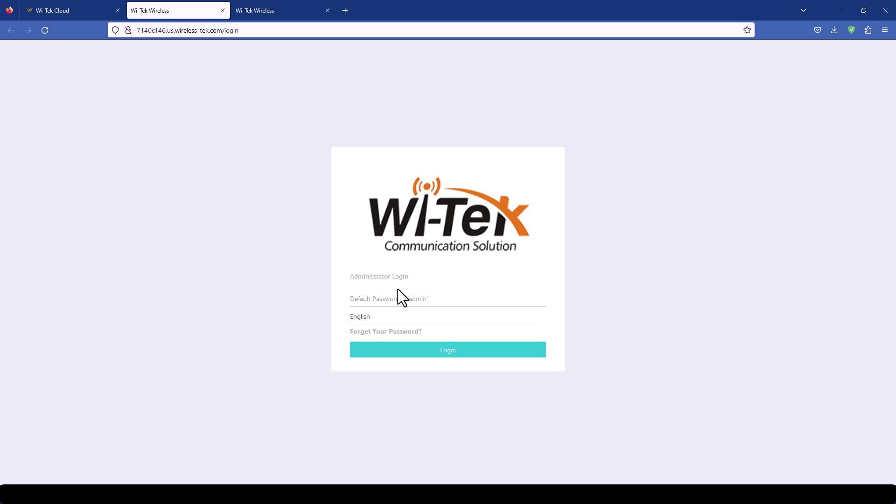
pyautogui.click(441, 299)
pyautogui.write('********')
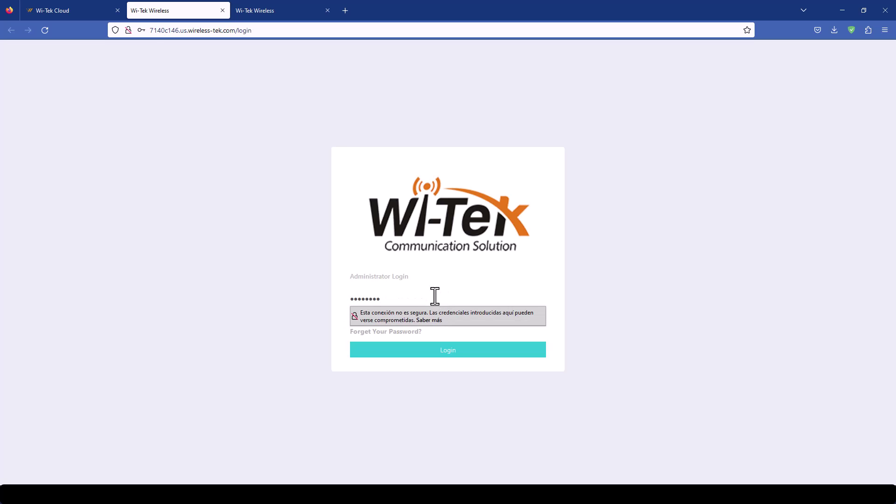
pyautogui.press('Escape')
pyautogui.press('Return')
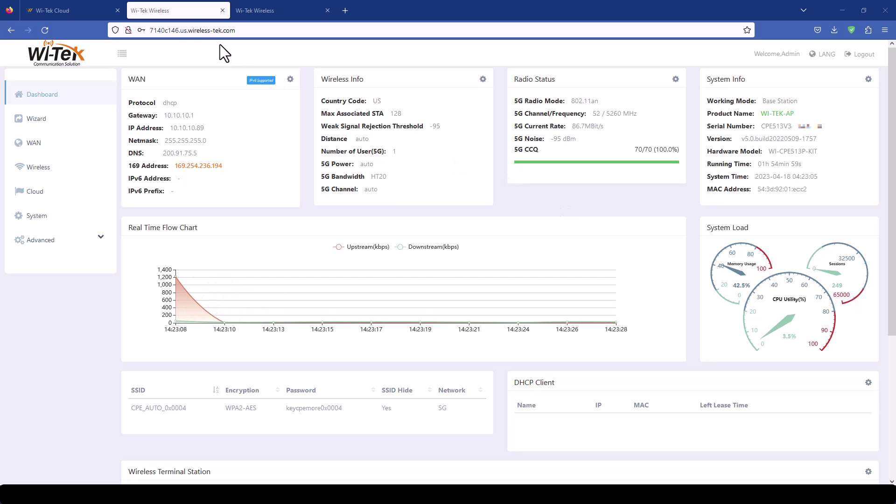
# - Return to Wi-Tek Cloud, close the Add EWEB dialog and open the topology of the Prueba network
pyautogui.click(89, 10)
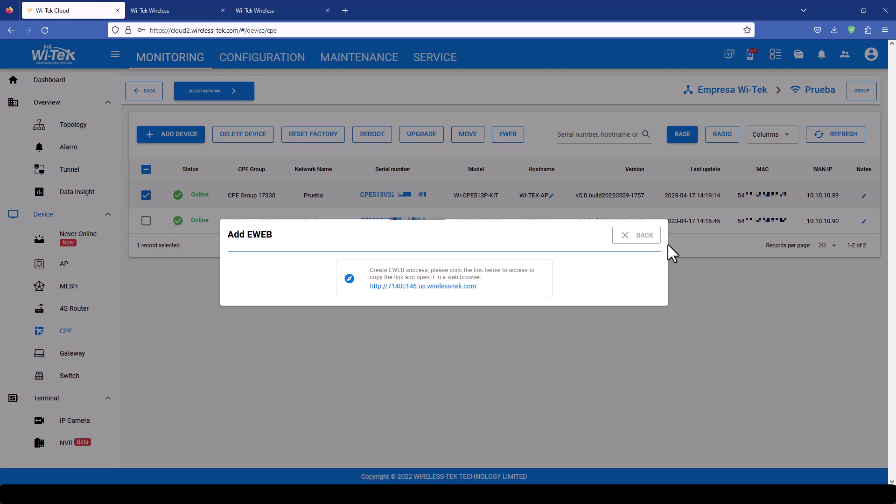
pyautogui.click(642, 237)
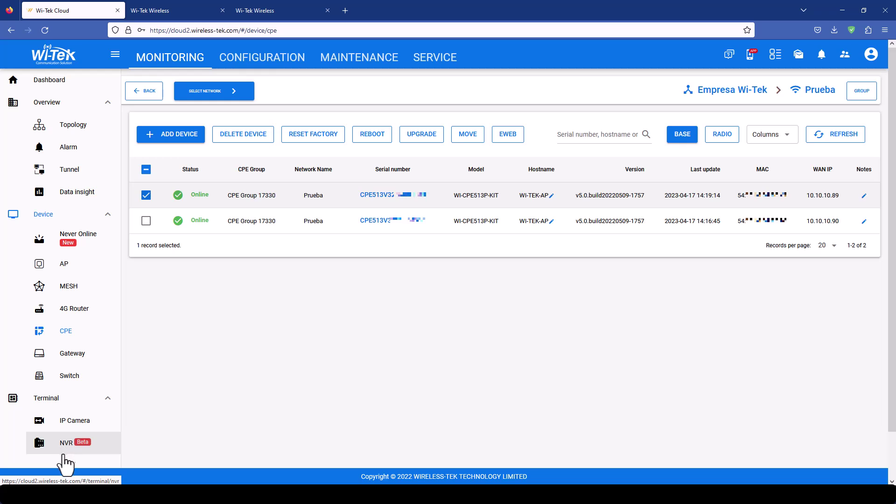
pyautogui.click(77, 131)
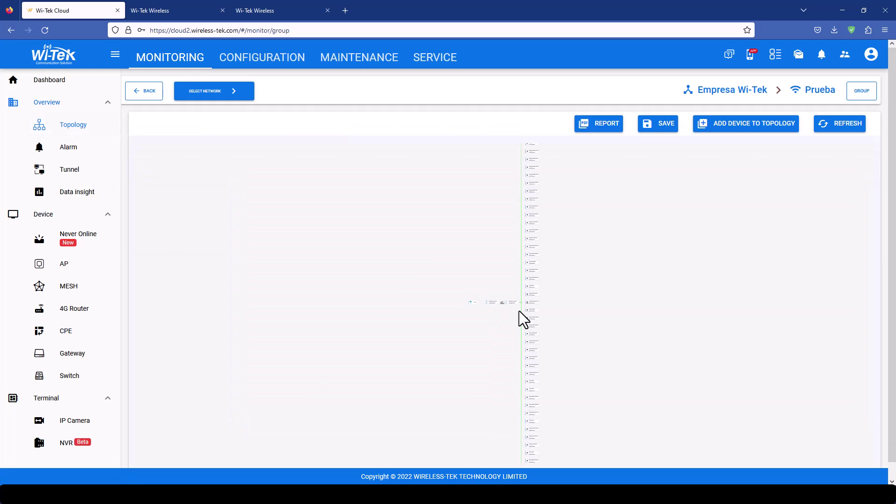
# - Examine the Prueba topology from the internet node through both CPEs to the connected cameras, both close up and as a whole
pyautogui.scroll(5, 516, 310)
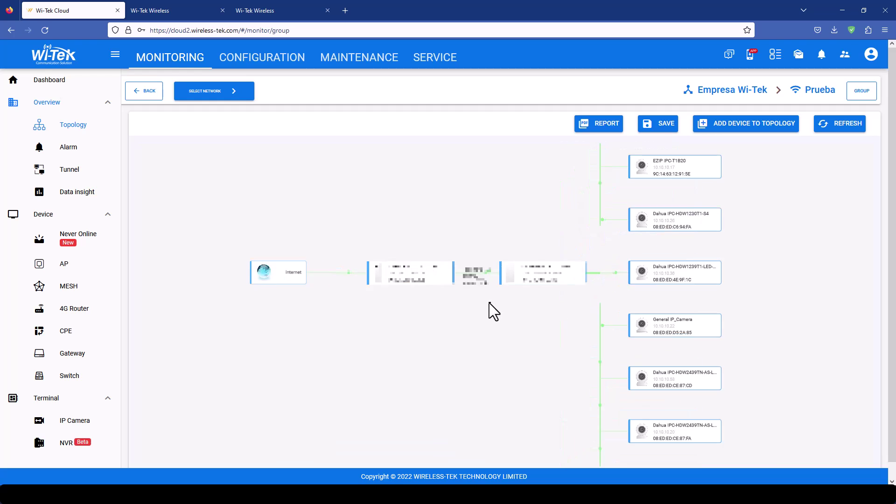
pyautogui.scroll(1, 488, 303)
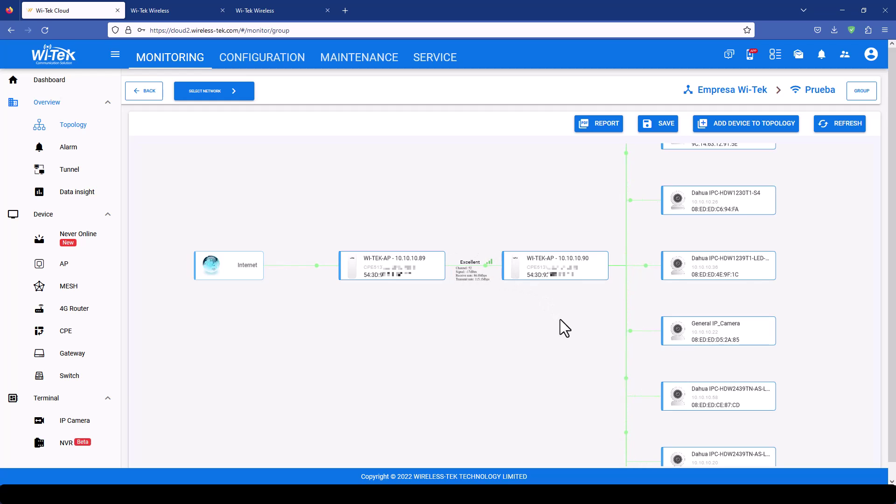
pyautogui.scroll(-2, 732, 300)
pyautogui.scroll(-2, 732, 299)
pyautogui.moveTo(780, 295); pyautogui.dragTo(608, 316)
pyautogui.scroll(-2, 608, 317)
pyautogui.scroll(-4, 608, 319)
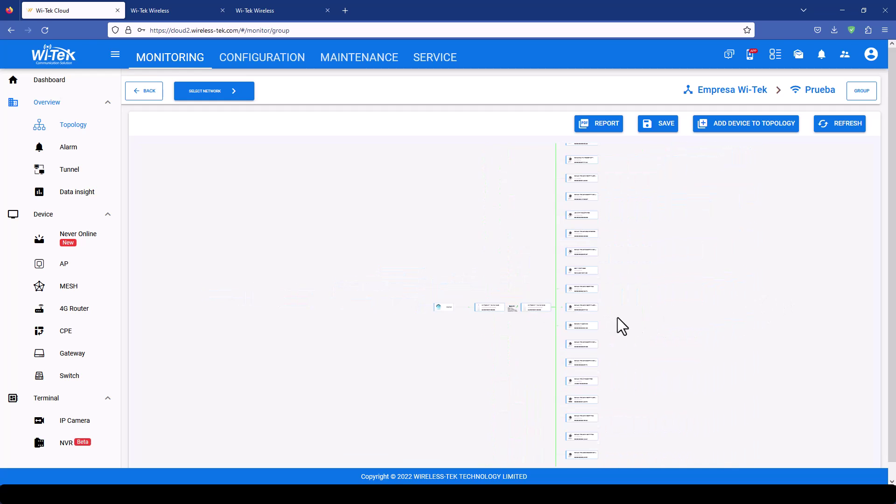
pyautogui.scroll(-3, 644, 308)
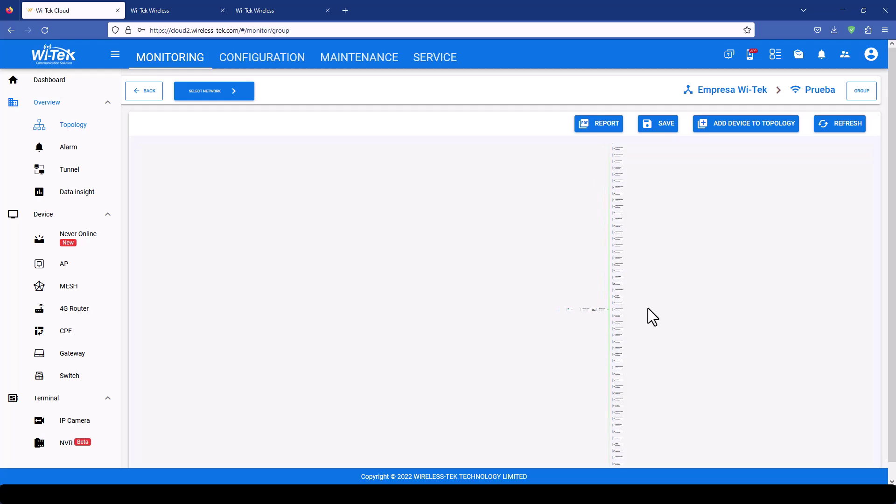
pyautogui.scroll(4, 653, 309)
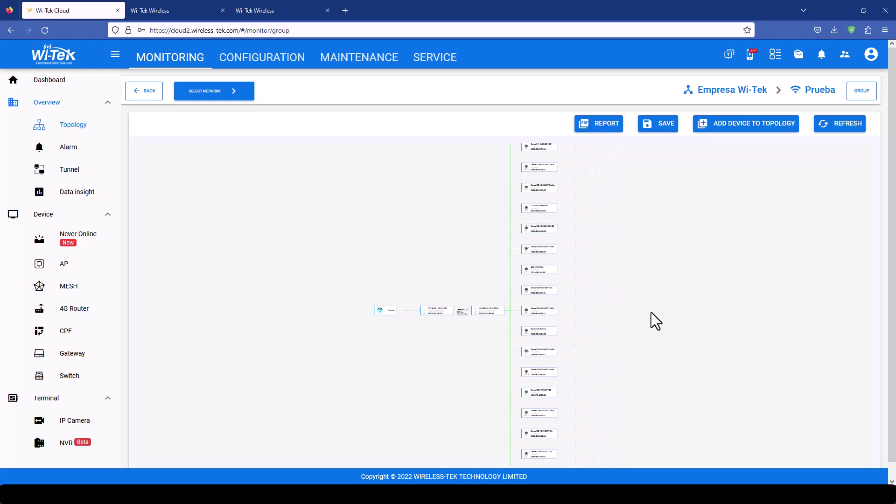
pyautogui.moveTo(586, 303); pyautogui.dragTo(603, 248)
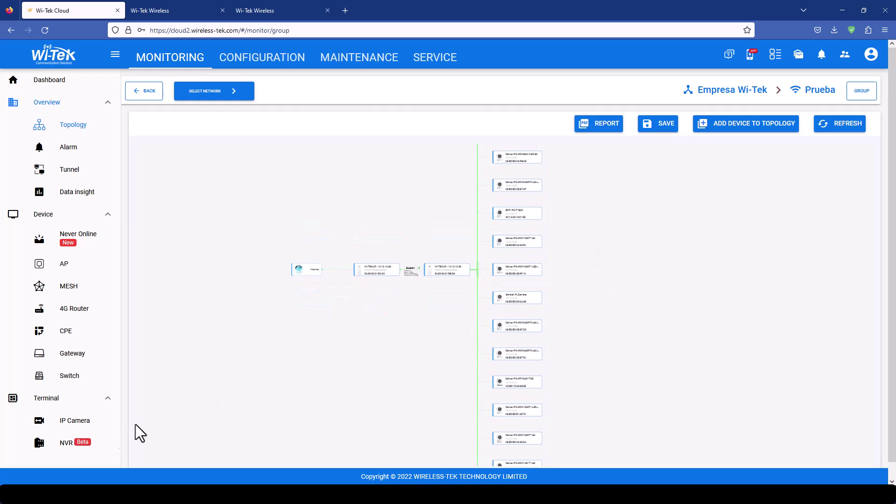
# - From the network's IP Camera list, create an EWEB link for the Dahua DHI-ASI7213X-V1-T1 at 10.10.10.249 using the America [New York] server
pyautogui.click(72, 422)
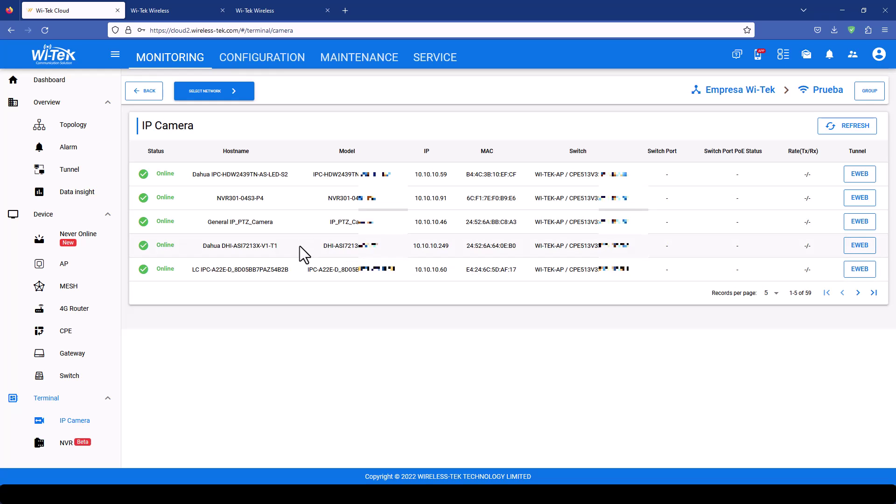
pyautogui.moveTo(322, 246); pyautogui.dragTo(391, 252)
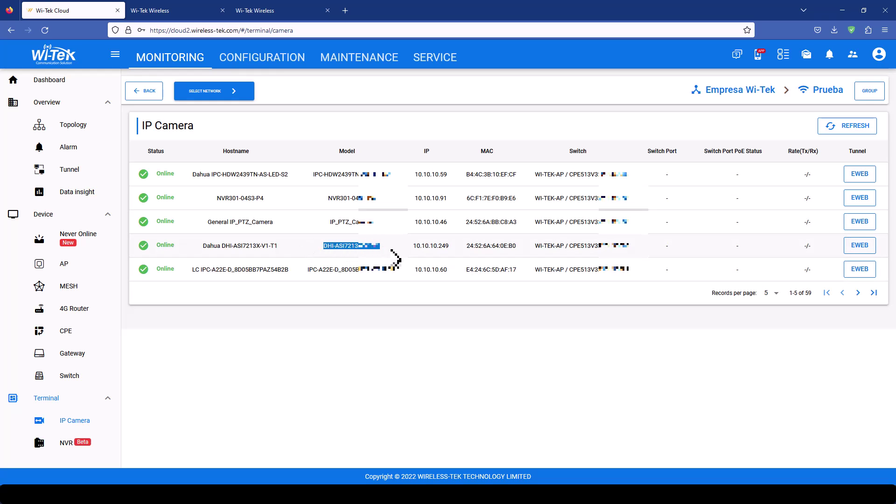
pyautogui.click(861, 246)
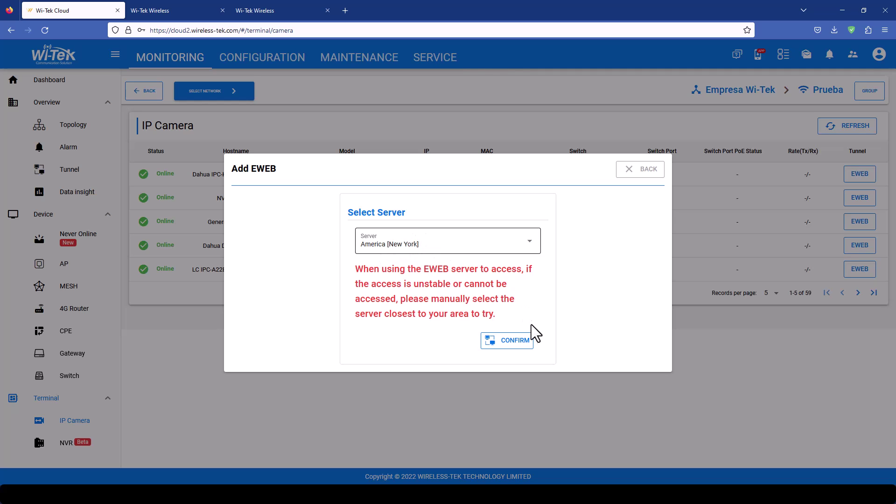
pyautogui.click(523, 343)
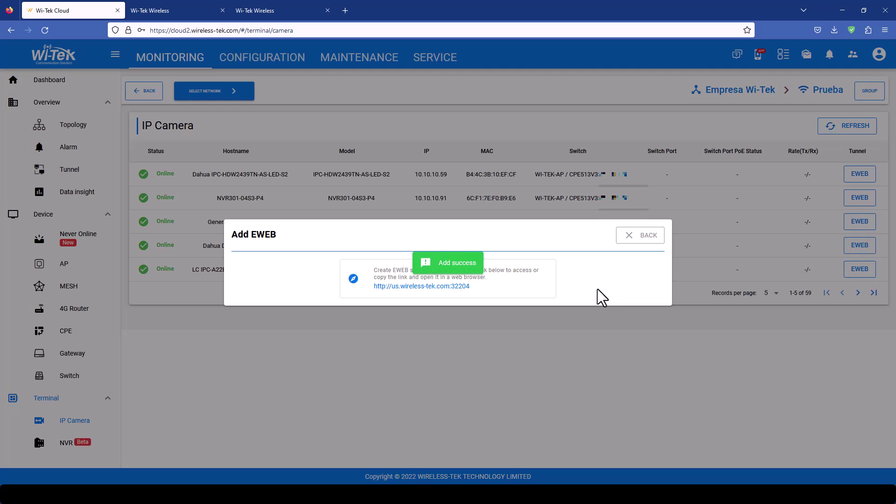
# - Open the created EWEB link to reach the device's login page, then return to Wi-Tek Cloud and close the Add EWEB dialog
pyautogui.click(447, 287)
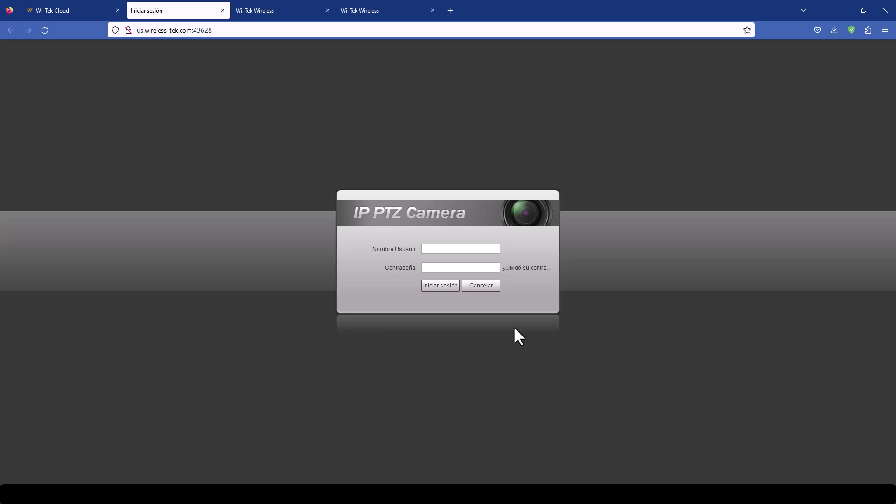
pyautogui.click(75, 4)
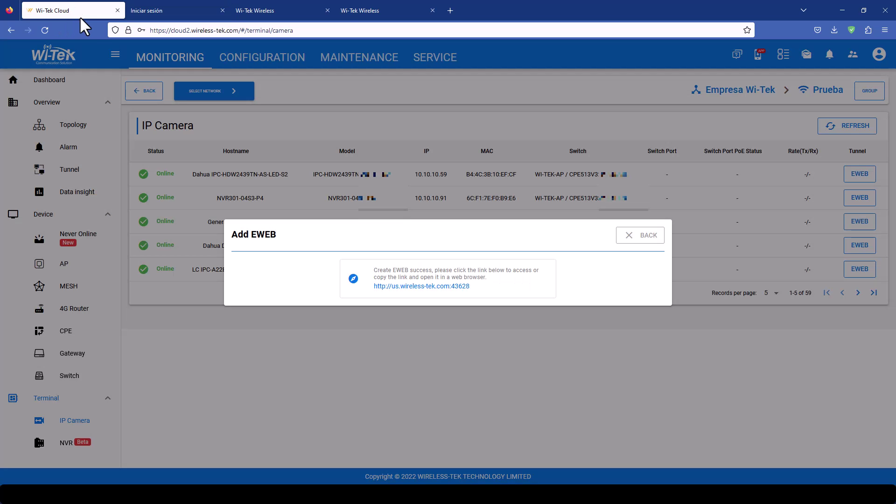
pyautogui.click(651, 243)
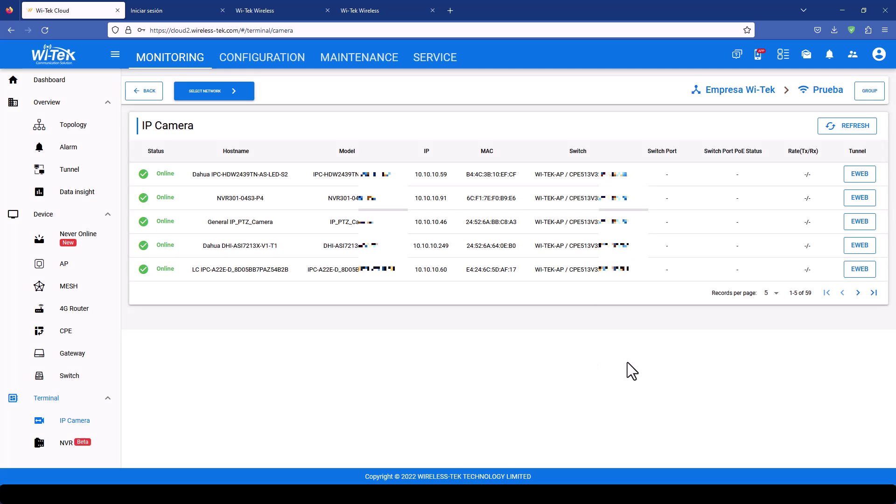